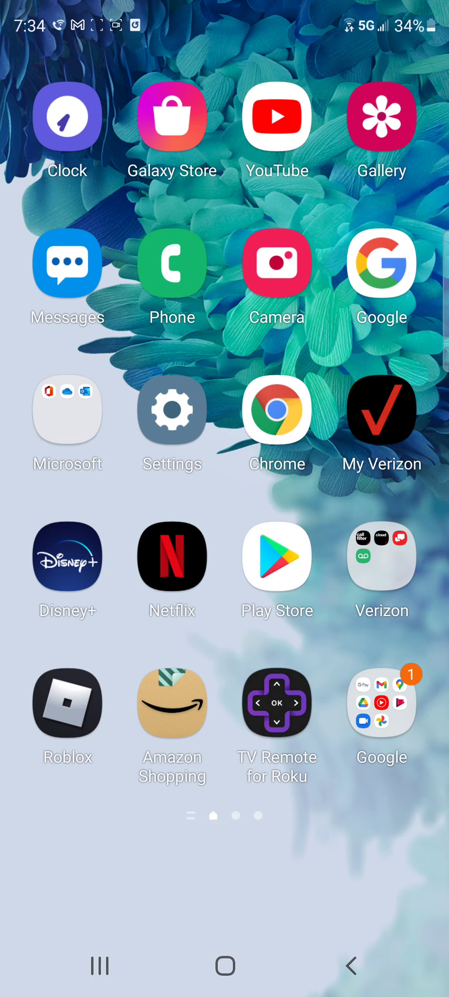
Open the green toy engines photo in Gallery, then swipe on to the next photo.
{"action": "left_click", "coordinate": [381, 117]}
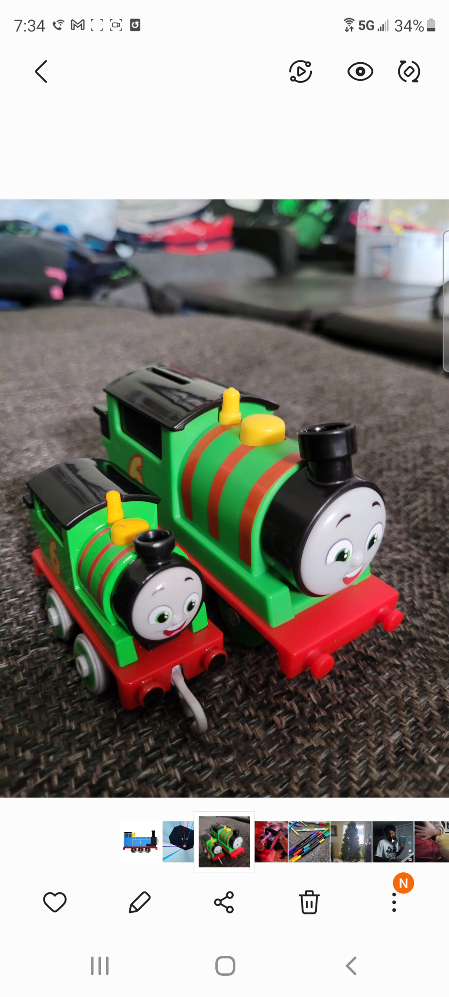
{"action": "left_click_drag", "start_coordinate": [328, 499], "coordinate": [109, 498]}
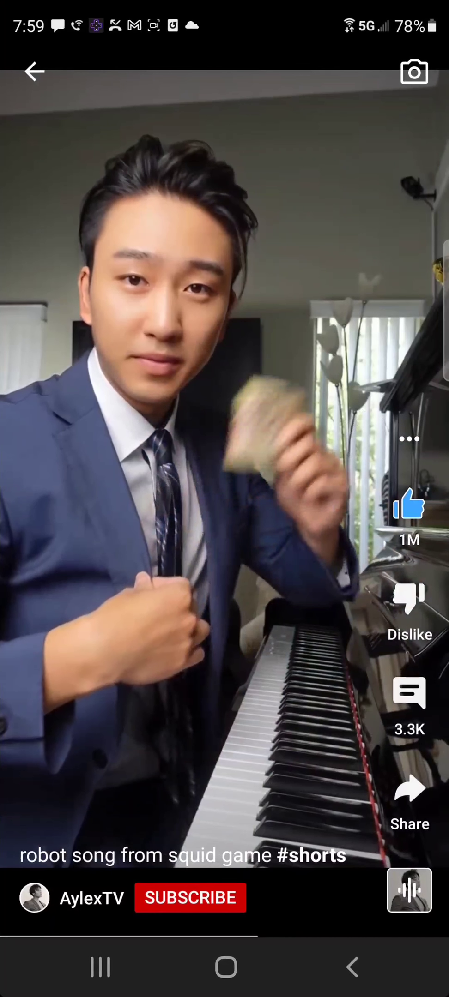
Check the piano screen recording's file details, then turn its sound on.
{"action": "left_click_drag", "start_coordinate": [224, 701], "coordinate": [224, 390]}
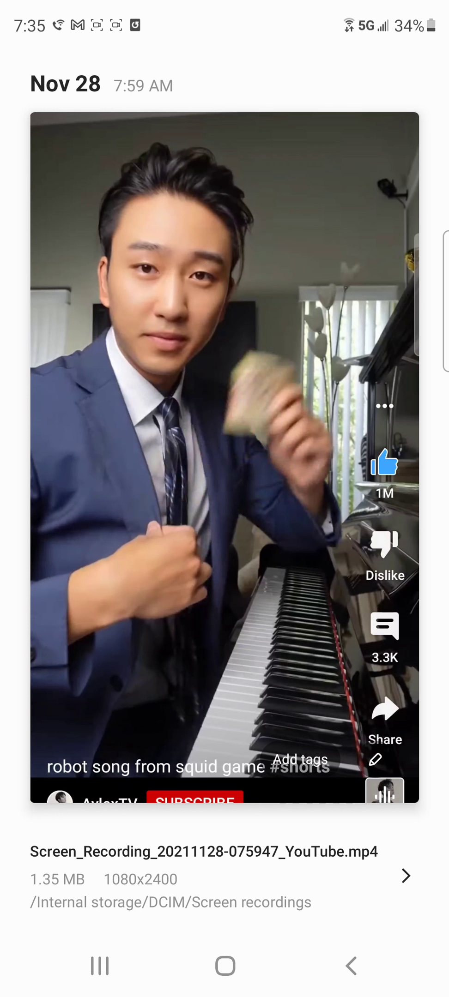
{"action": "left_click_drag", "start_coordinate": [225, 390], "coordinate": [224, 701]}
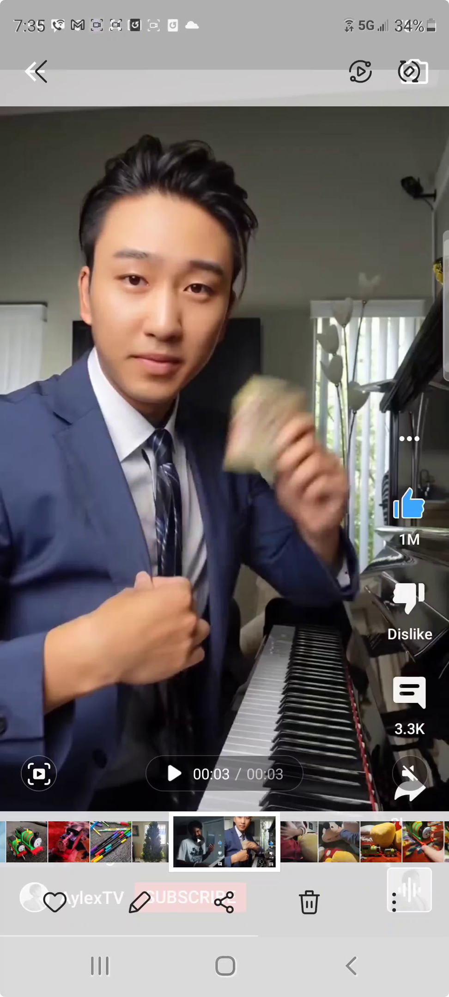
{"action": "left_click", "coordinate": [410, 775]}
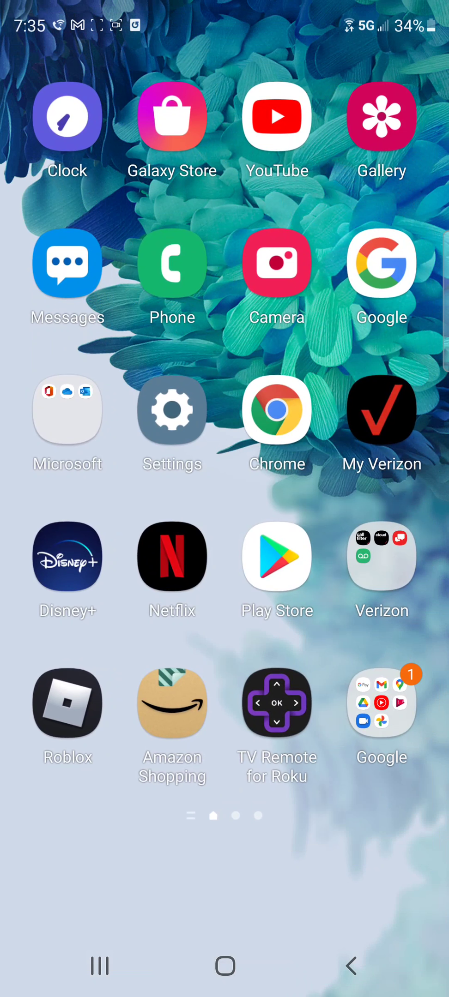
Swipe across the home pages and bring up the app drawer.
{"action": "left_click_drag", "start_coordinate": [351, 545], "coordinate": [234, 545]}
{"action": "left_click_drag", "start_coordinate": [351, 545], "coordinate": [78, 545]}
{"action": "left_click_drag", "start_coordinate": [225, 701], "coordinate": [225, 311]}
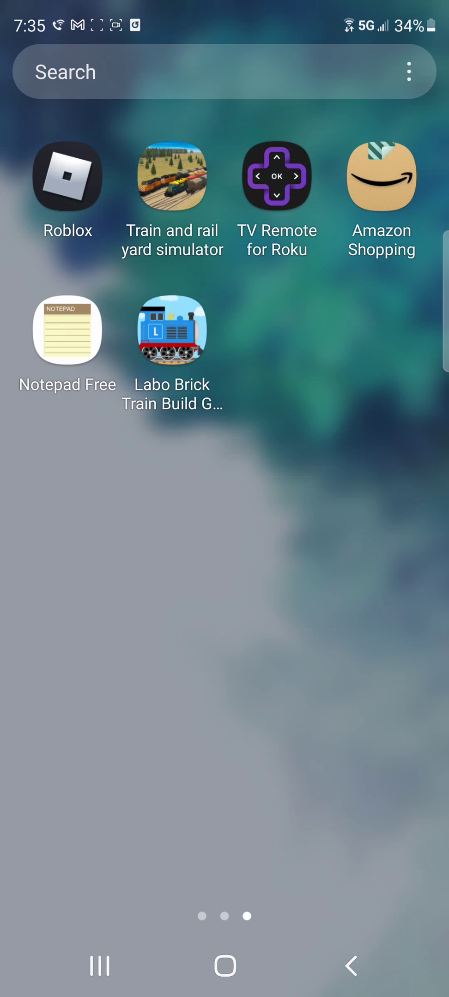
Drag the Labo Brick app onto the home page beside Notepad Free.
{"action": "left_click", "coordinate": [171, 357]}
{"action": "left_click", "coordinate": [224, 623]}
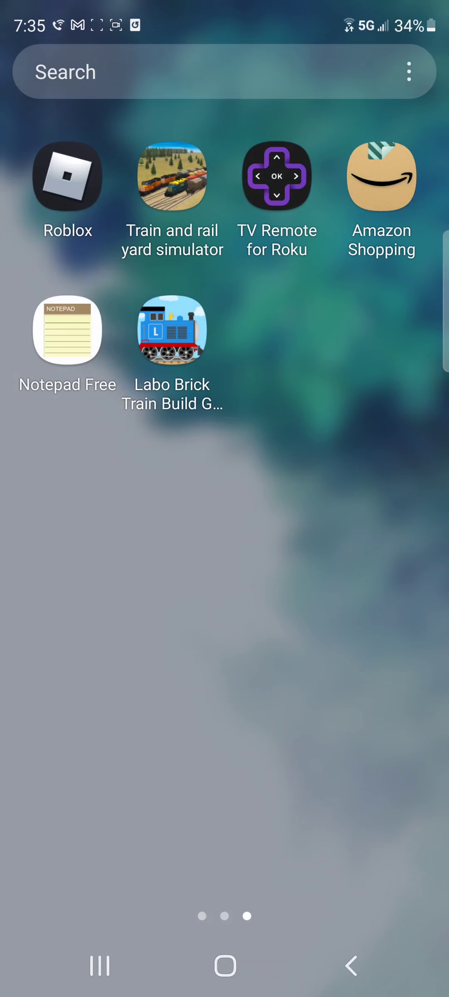
{"action": "left_click_drag", "start_coordinate": [172, 331], "coordinate": [123, 970]}
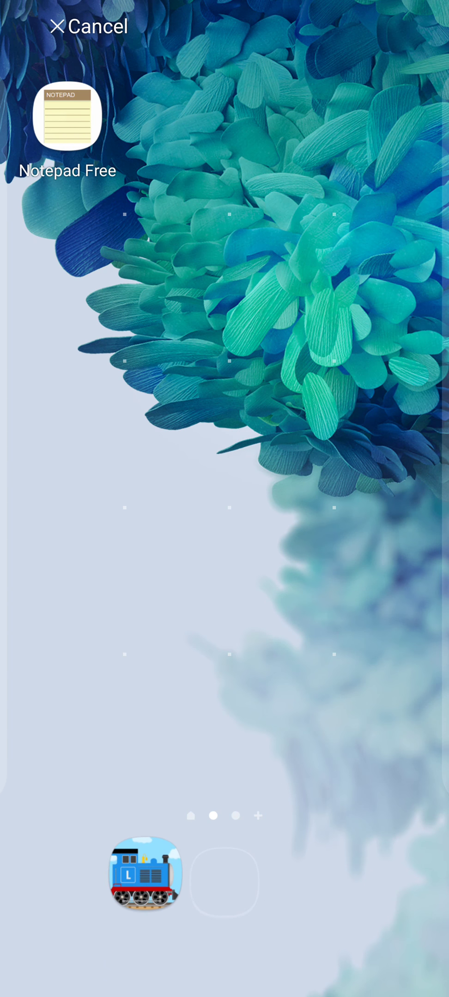
{"action": "left_click_drag", "start_coordinate": [123, 969], "coordinate": [171, 117]}
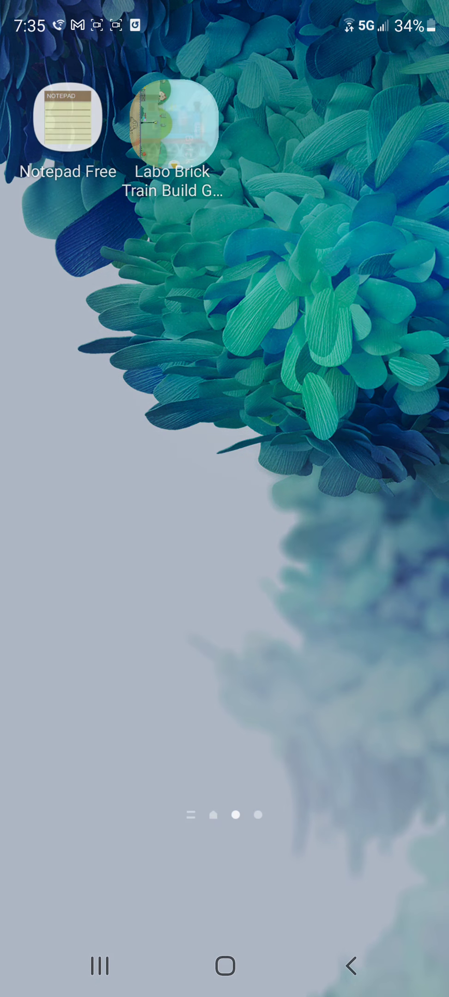